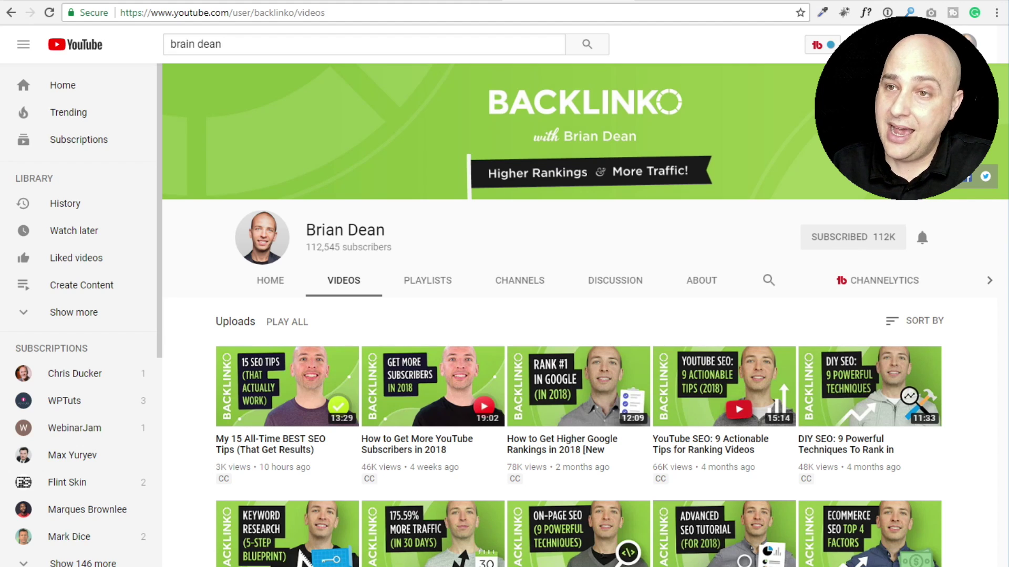
Go back to the Backlinko channel page, then bring up the WordPress dashboard tab.
key(alt+Left)
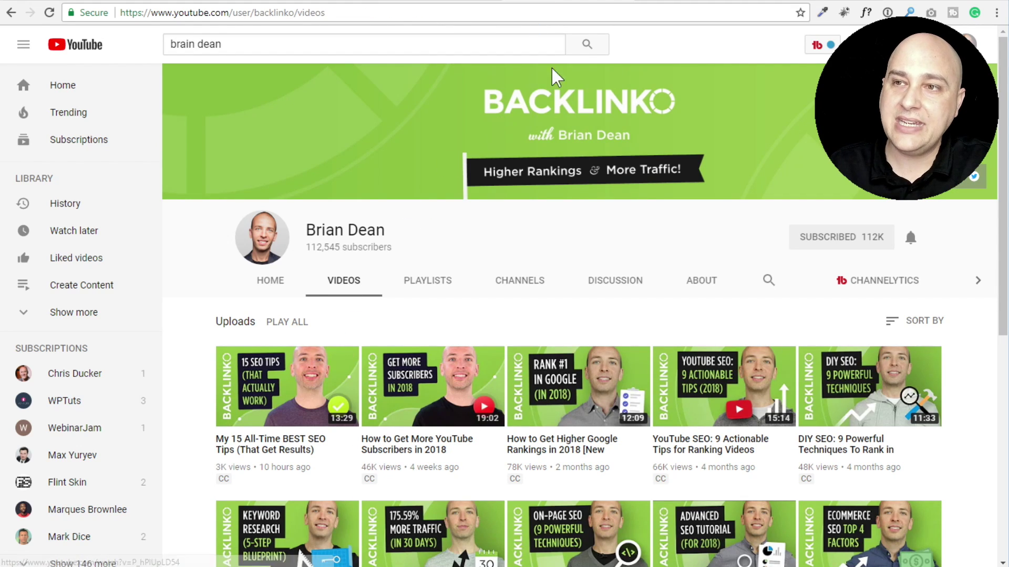
click(651, 3)
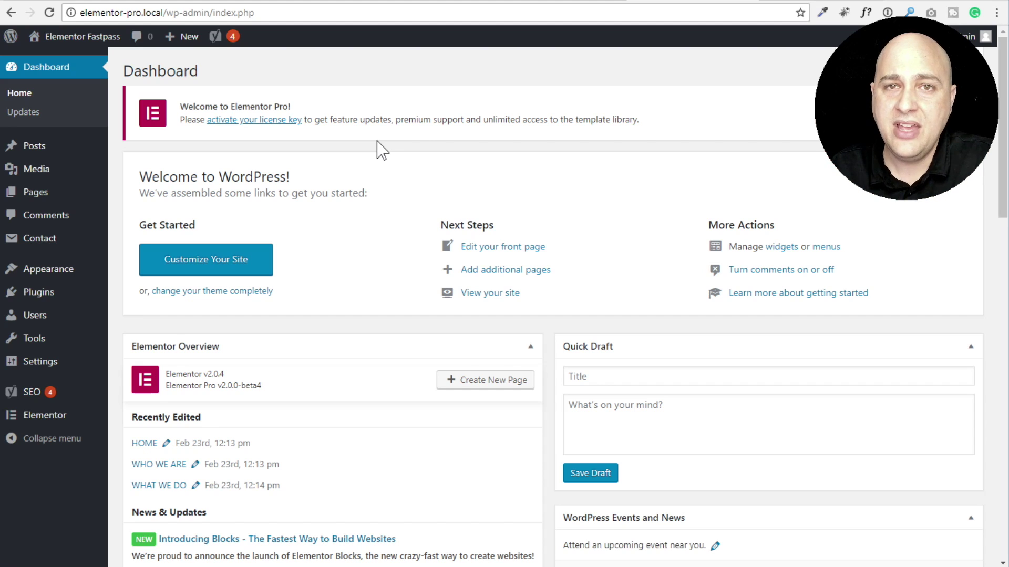
Bring up the WordPad list of 15 SEO tips, clear the selection, then return to WordPress.
click(1, 132)
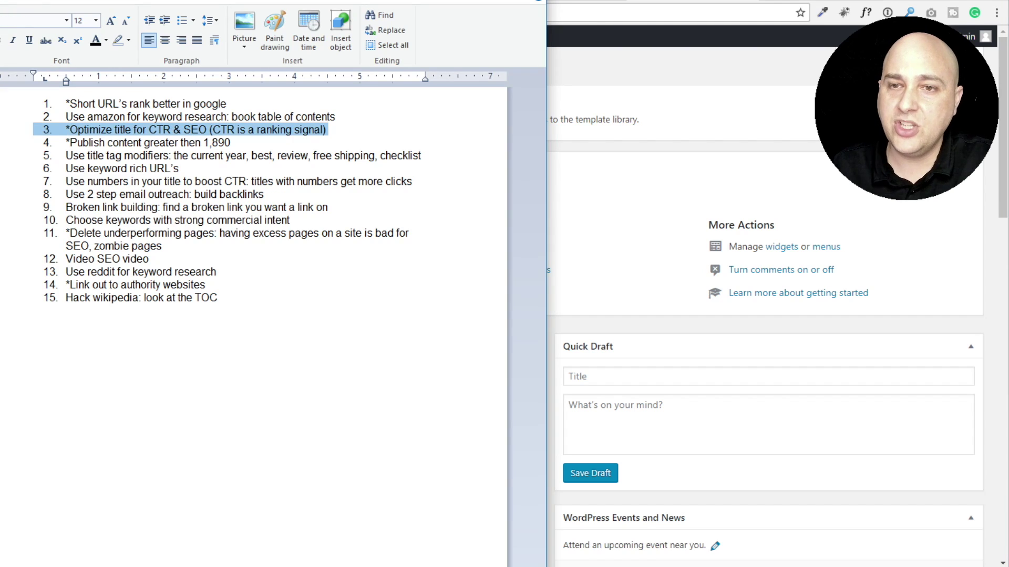
click(267, 116)
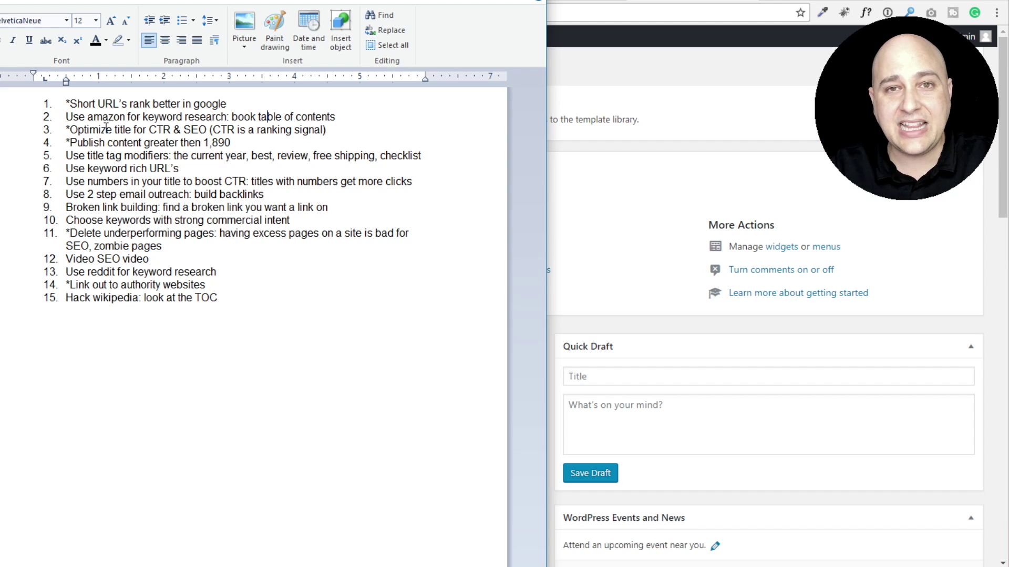
click(703, 86)
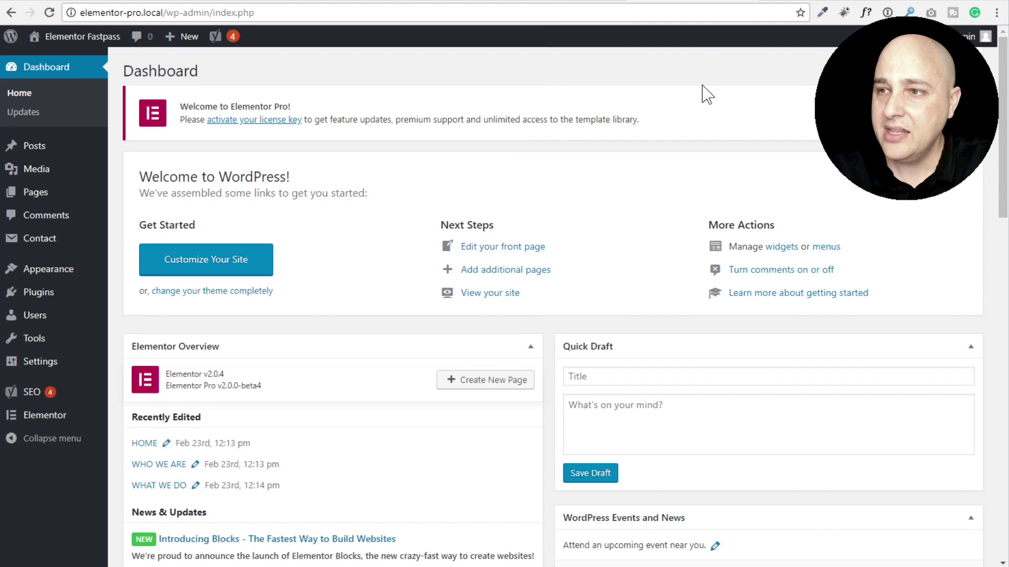
Create a new post titled '5 Ways To Optimize Your Blog's SEO' from Posts > Add New.
click(69, 147)
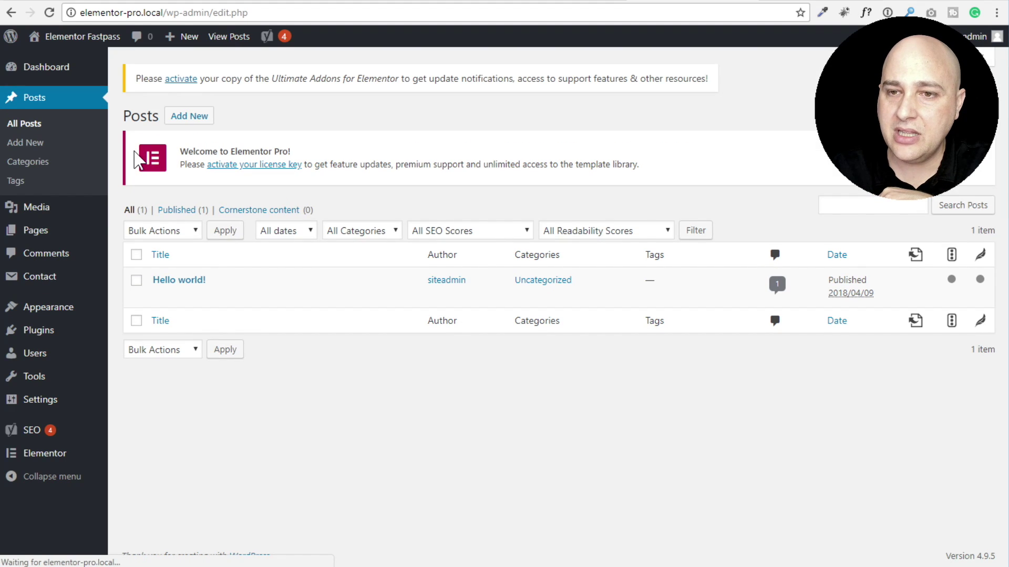
click(197, 117)
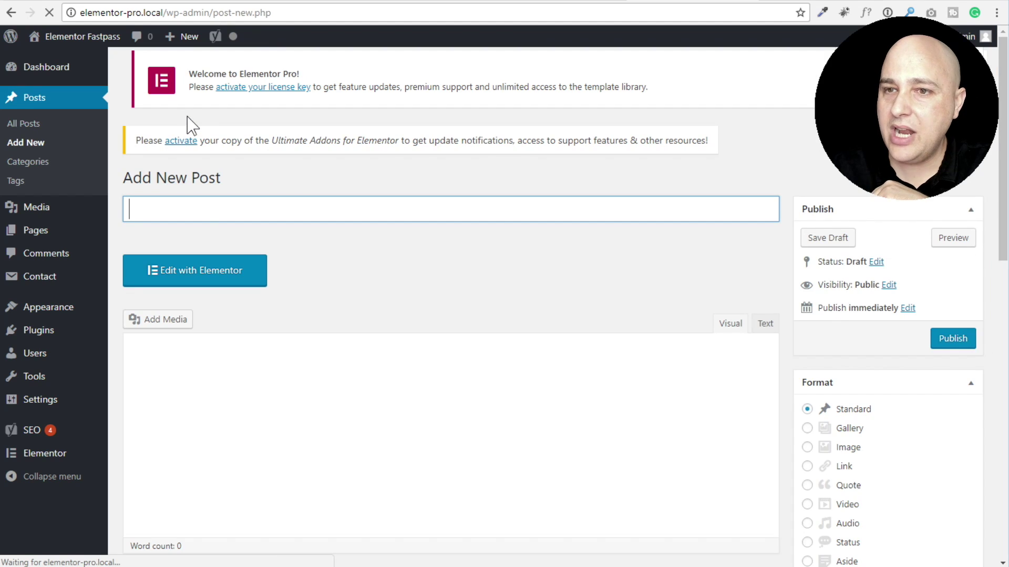
click(165, 215)
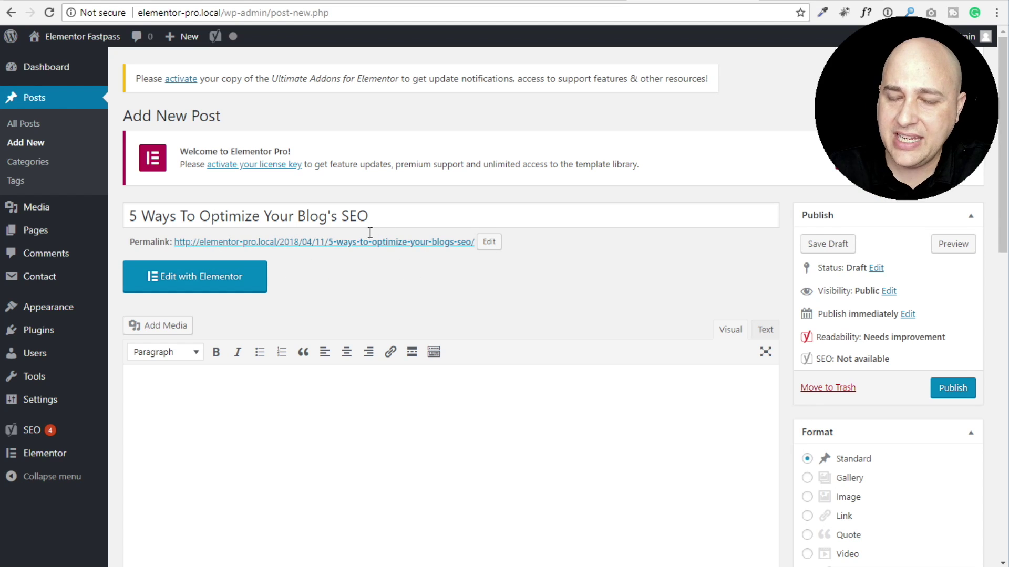
Replace the post's permalink slug with 'blog-seo' and publish the post.
click(489, 242)
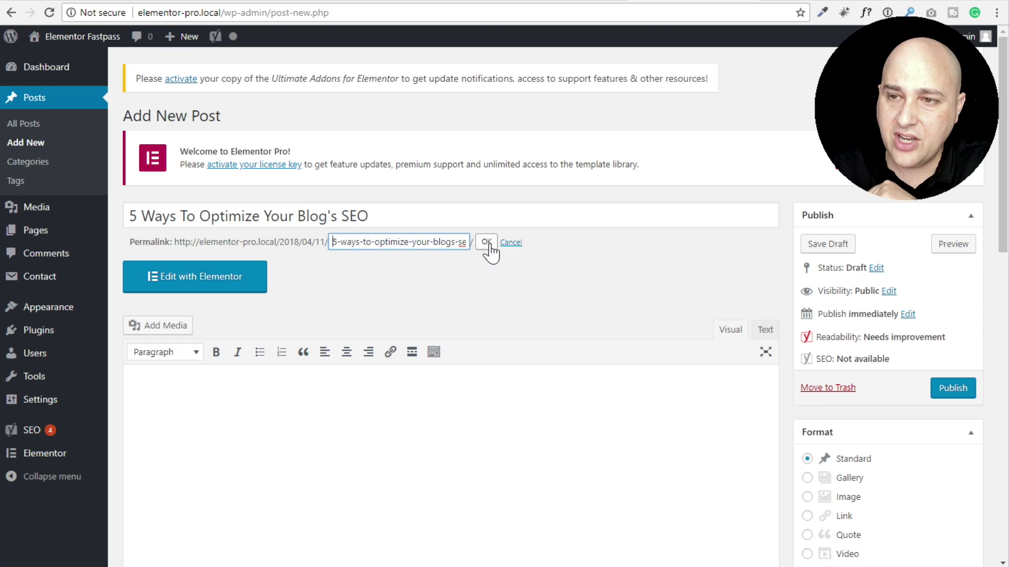
triple_click(393, 243)
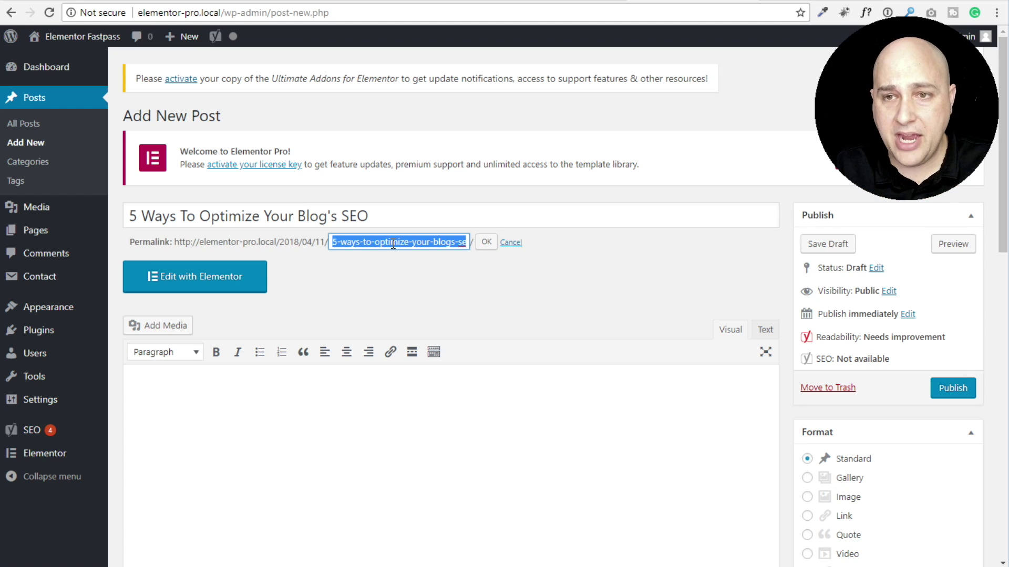
text(blog-seo)
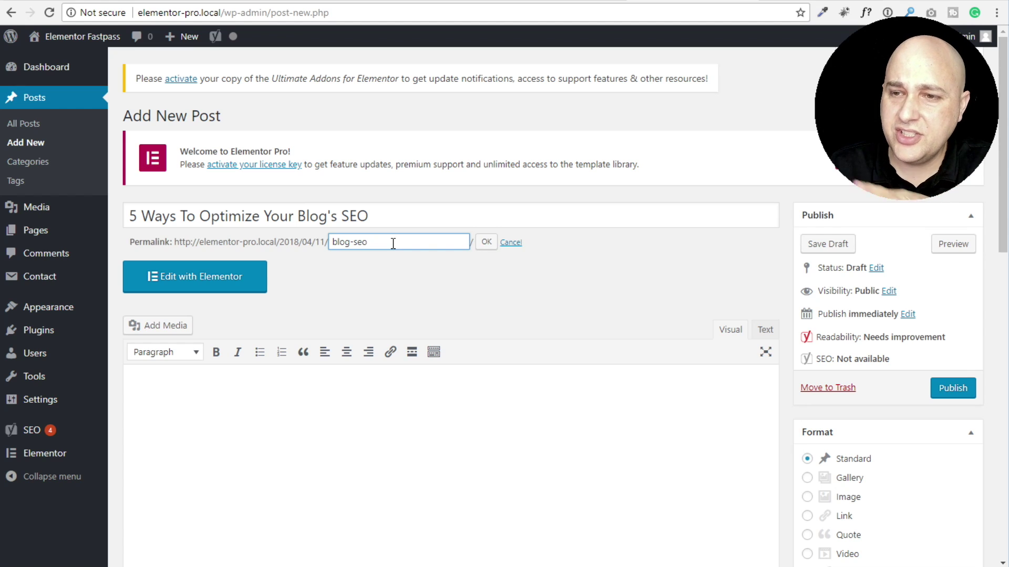
click(485, 243)
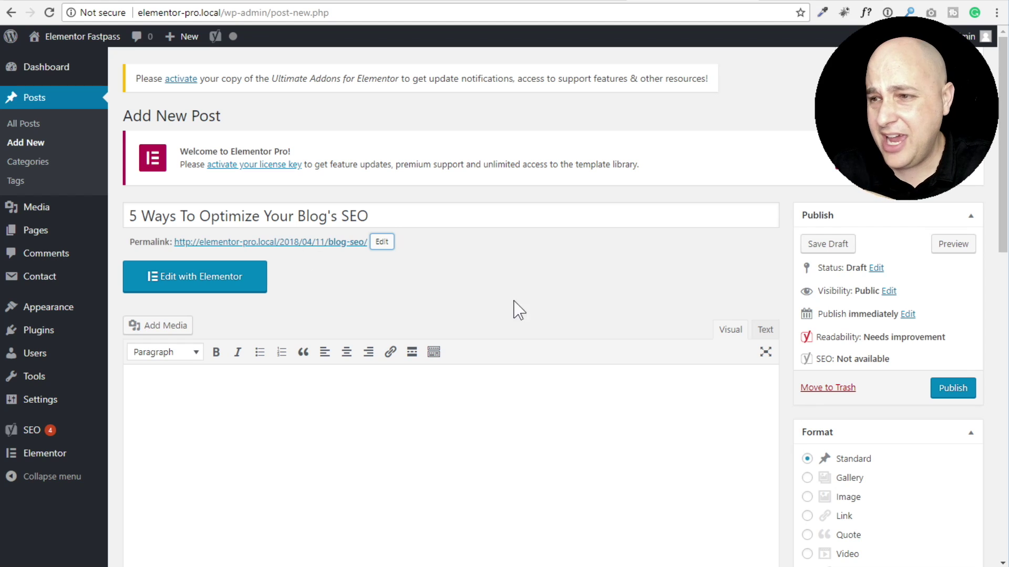
click(948, 391)
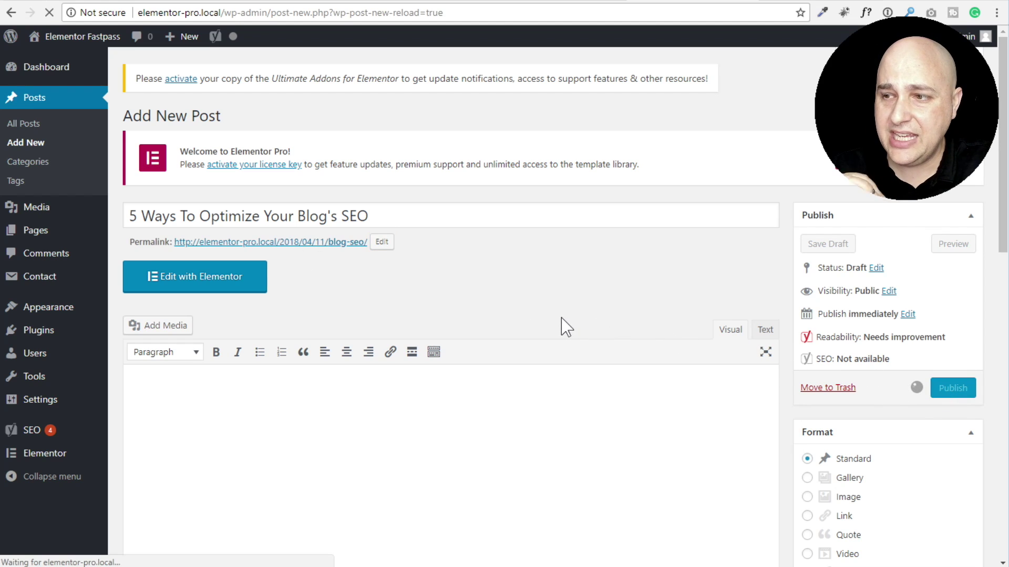
Save the Post name permalink structure in Settings > Permalinks, then return to All Posts.
mouse_move(70, 406)
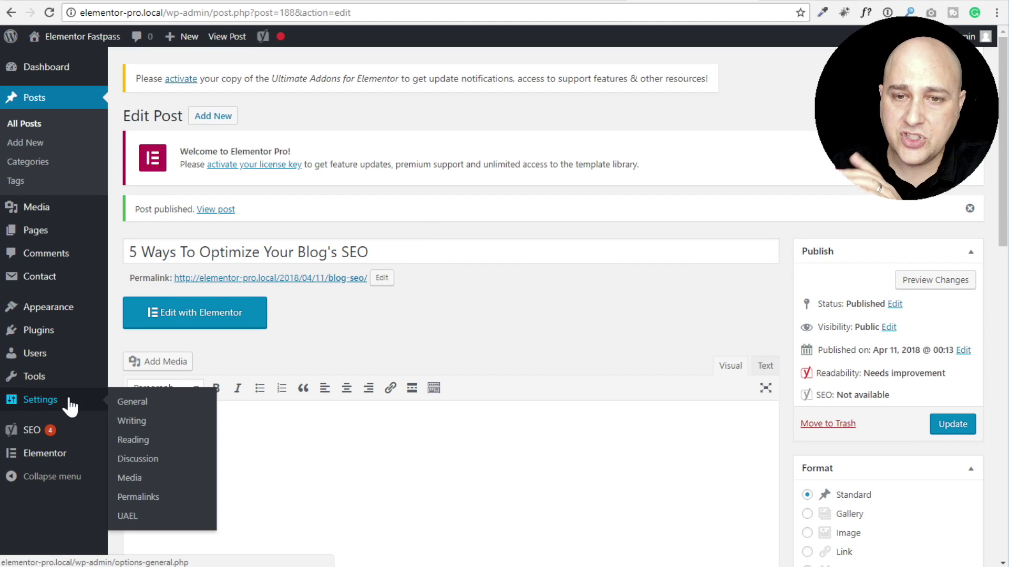
click(162, 498)
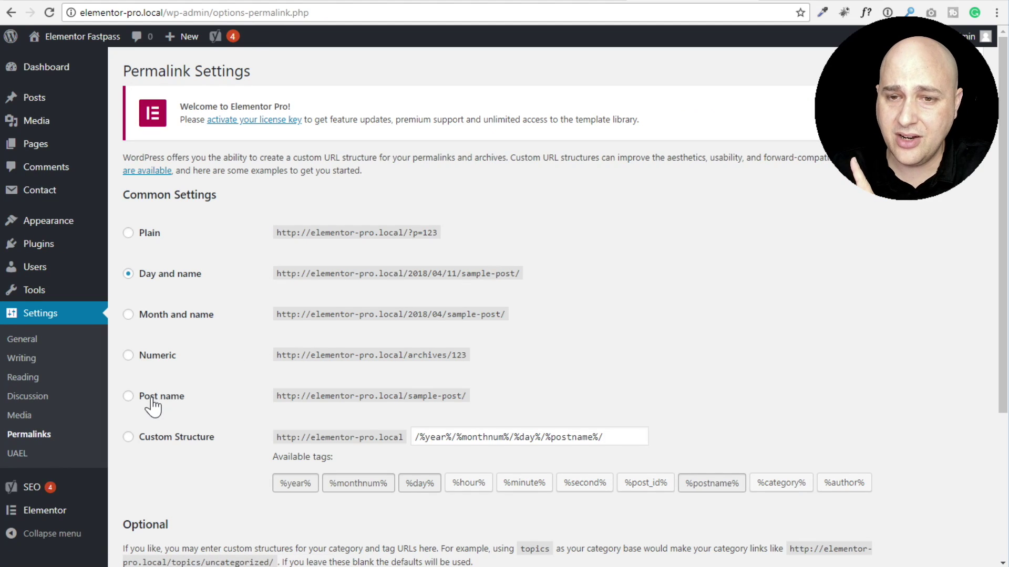
click(152, 399)
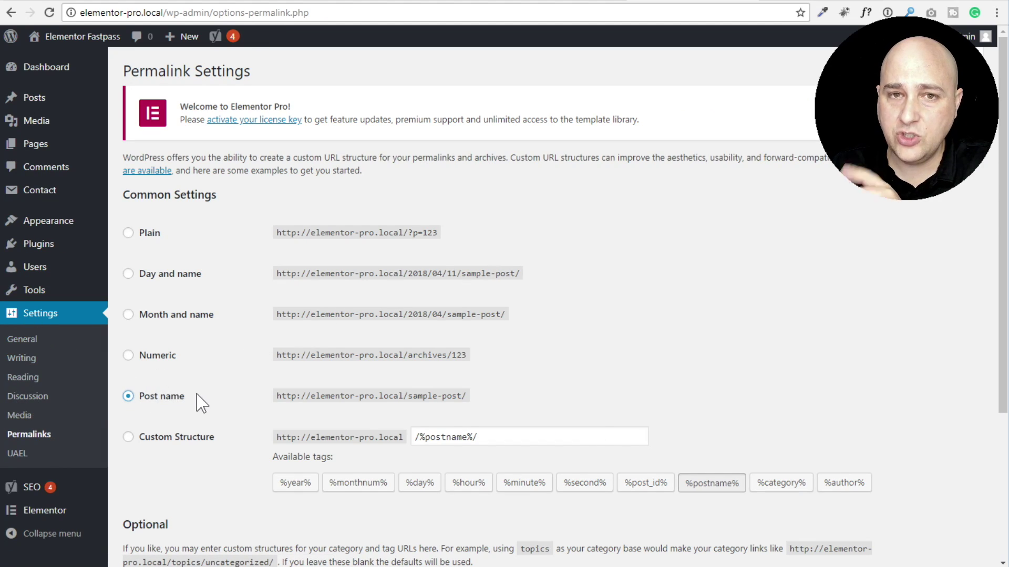
scroll(200, 402, down, 4)
click(161, 472)
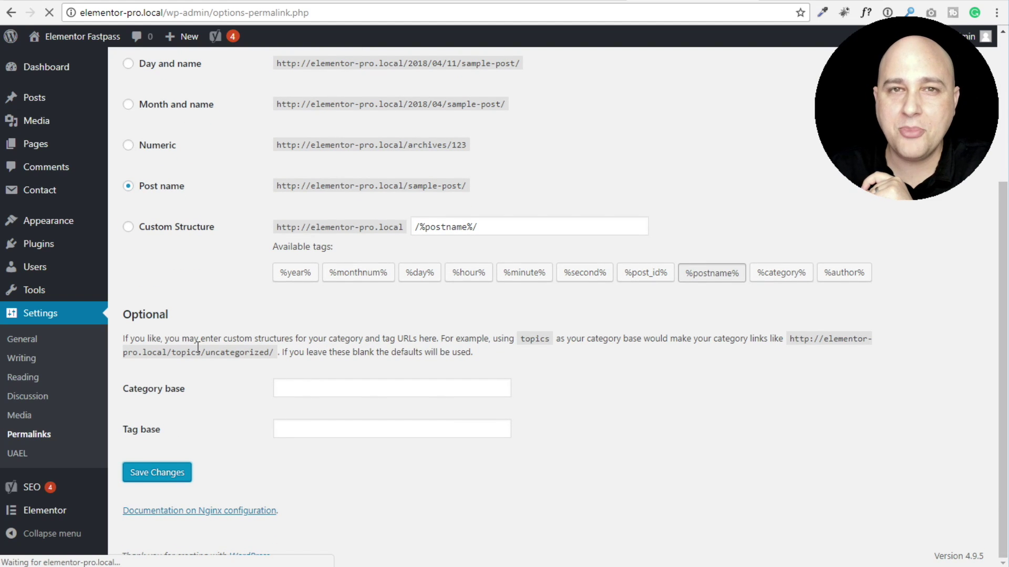
click(55, 99)
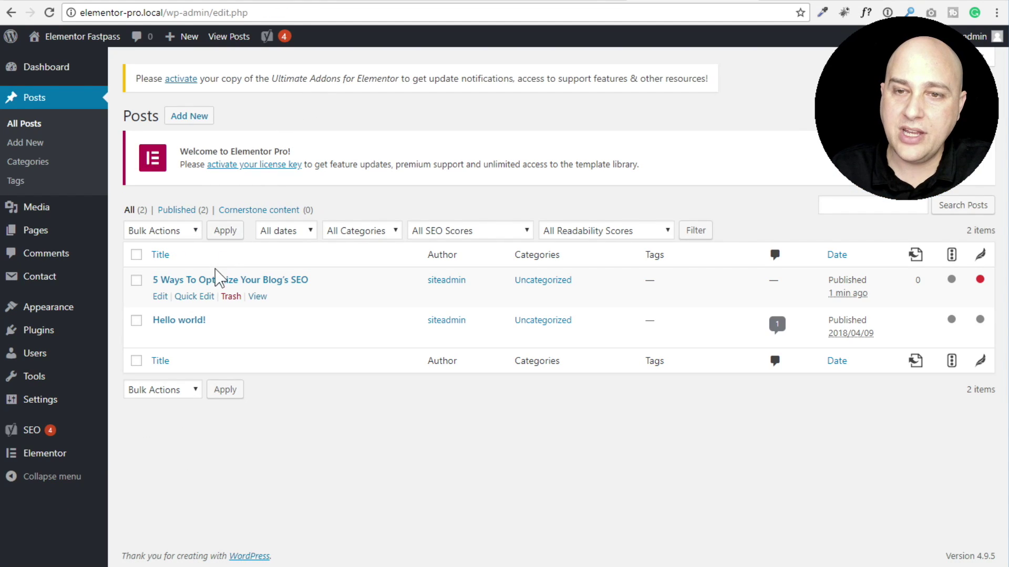
Check that the SEO post's permalink reads elementor-pro.local/blog-seo/, then switch back to WordPad.
click(218, 278)
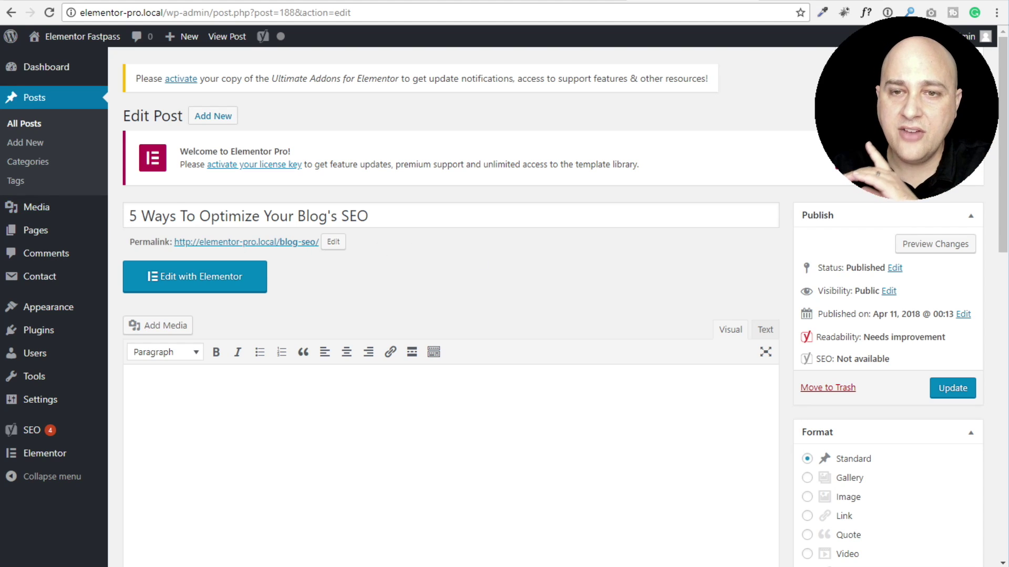
key(alt+Tab)
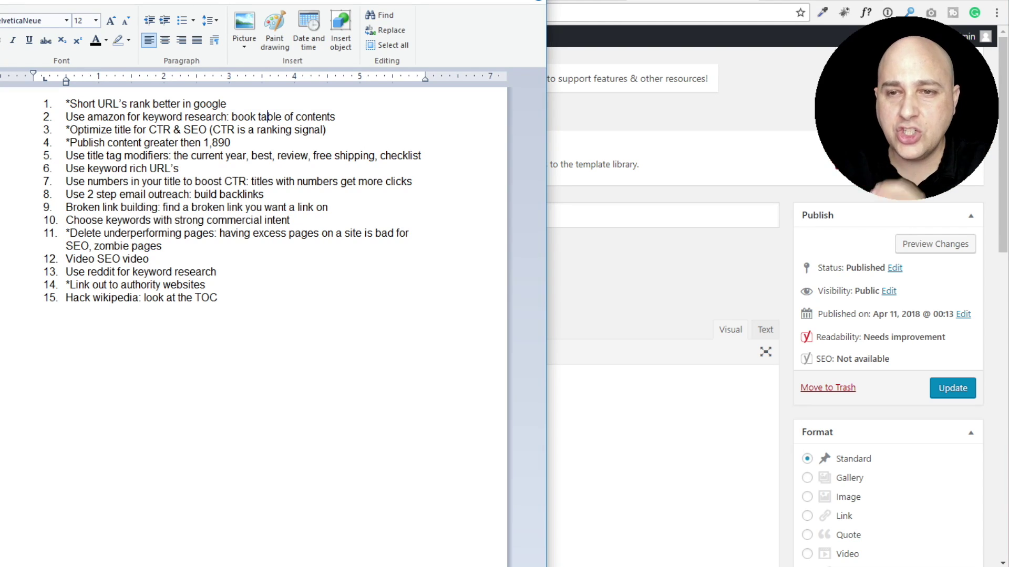
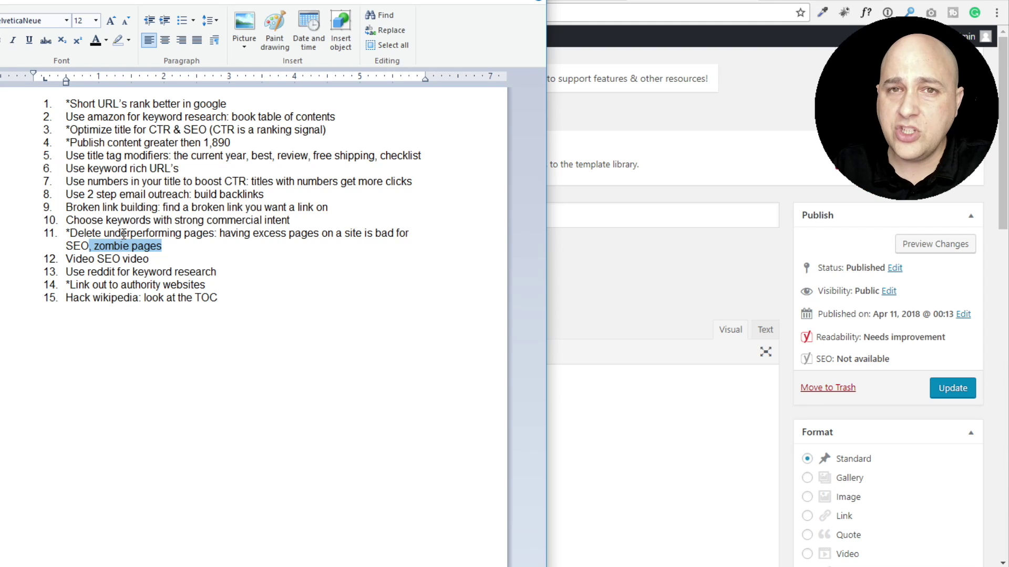
Put the WordPad SEO notes away and bring up Yoast SEO's Search Appearance General tab.
click(661, 304)
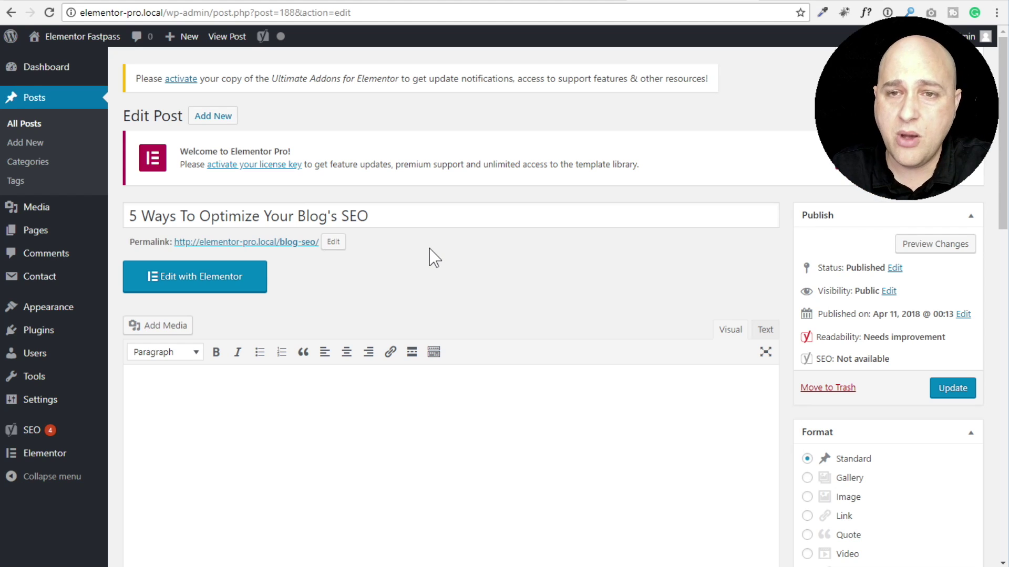
key(alt+Tab)
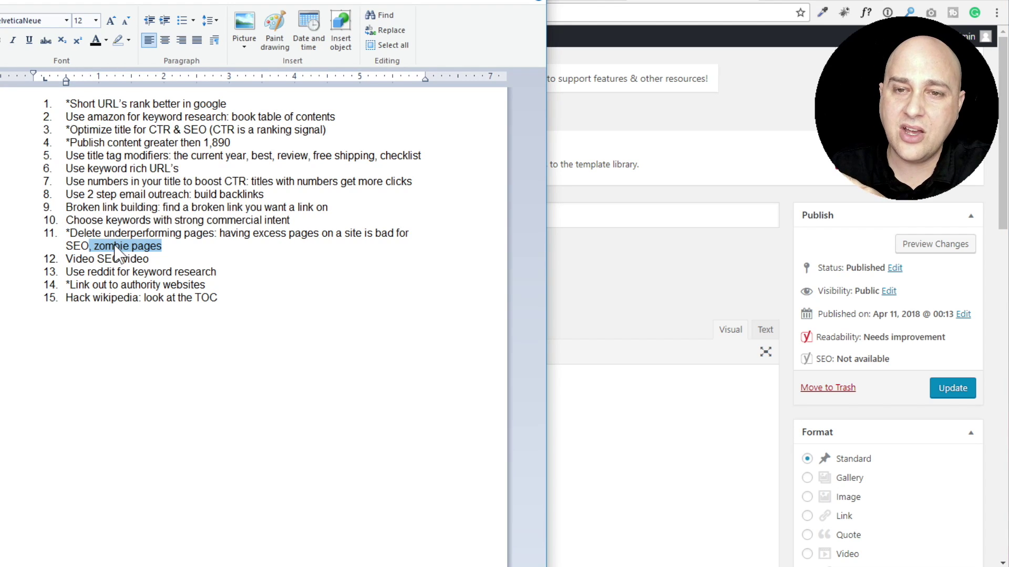
click(607, 258)
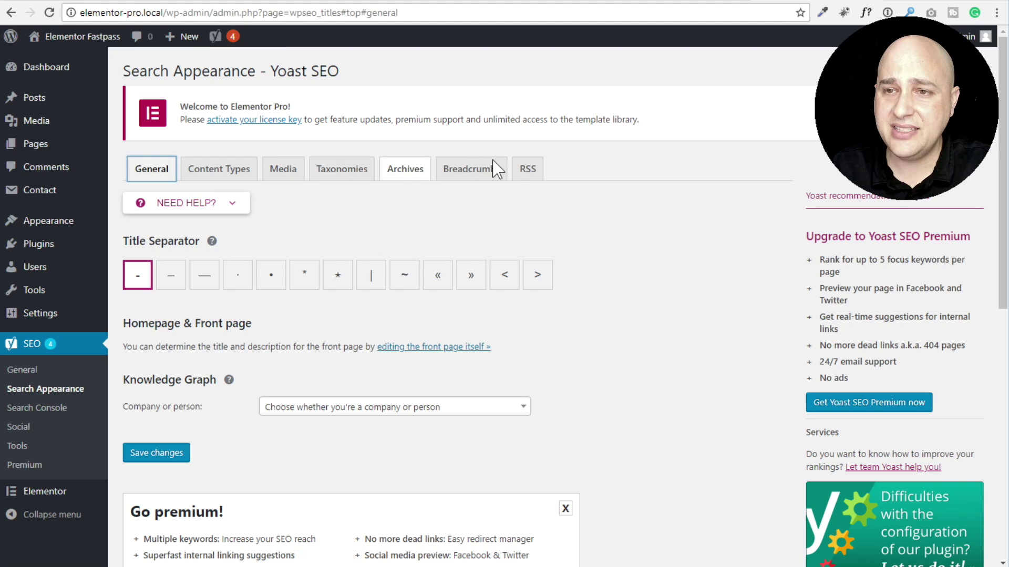
On the Taxonomies tab, set 'Show Tags in search results?' to No.
click(339, 169)
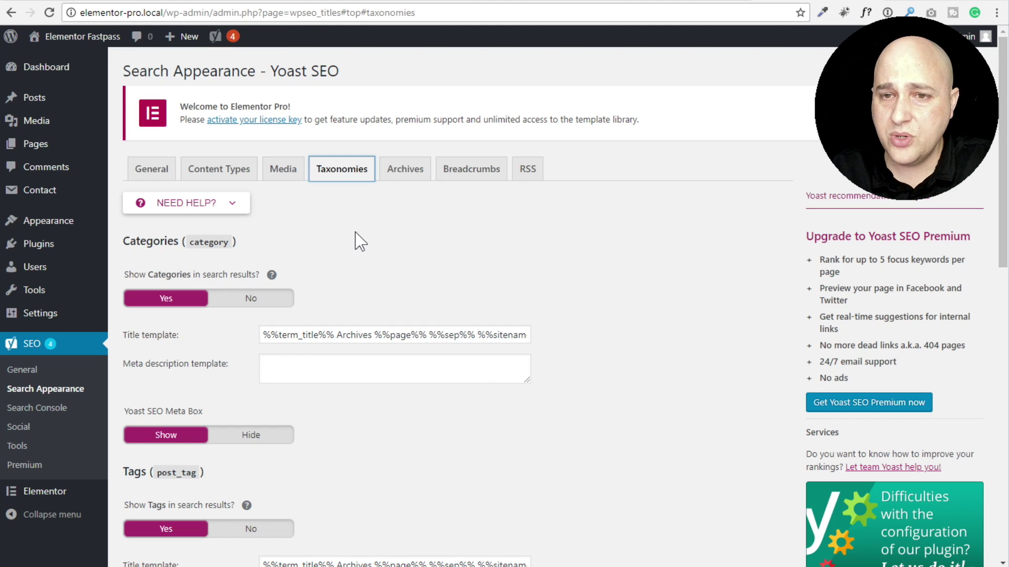
scroll(343, 211, down, 1)
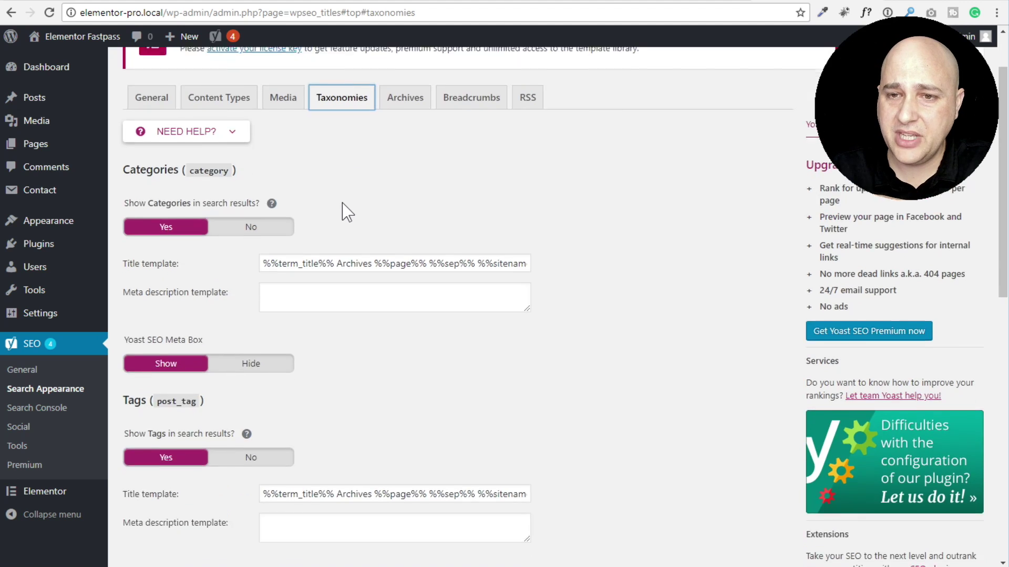
scroll(342, 211, down, 1)
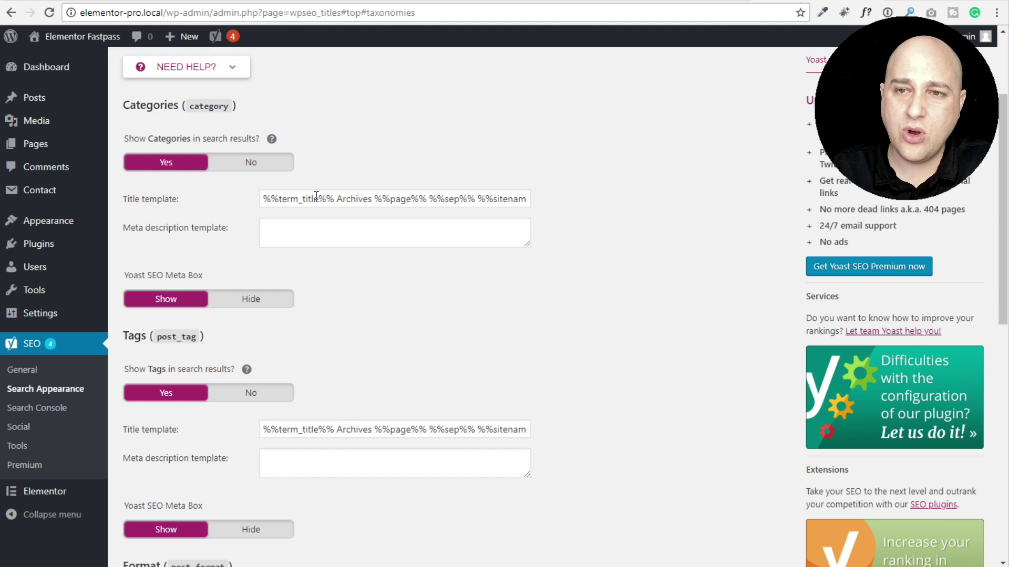
scroll(242, 179, down, 1)
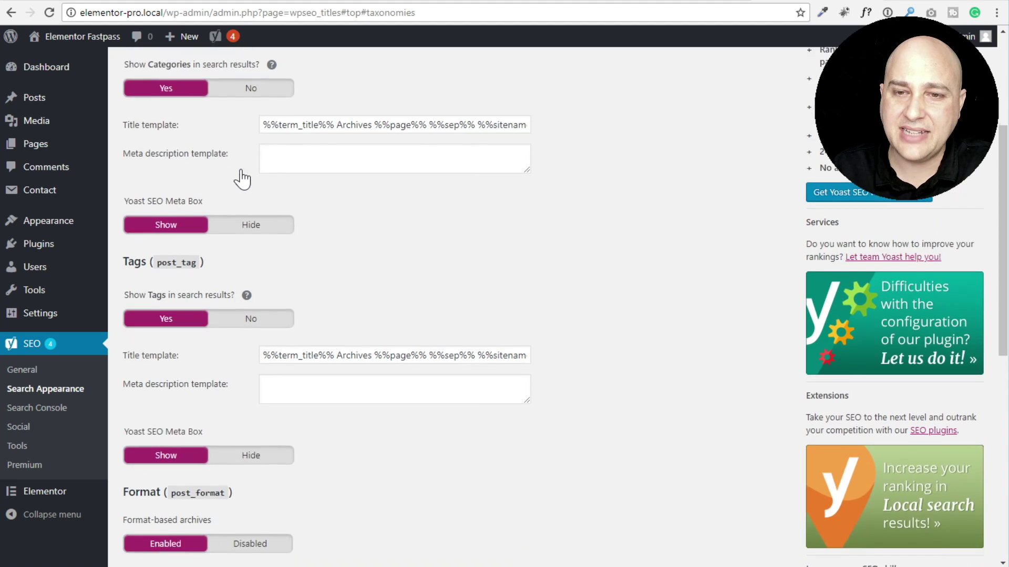
scroll(240, 174, down, 1)
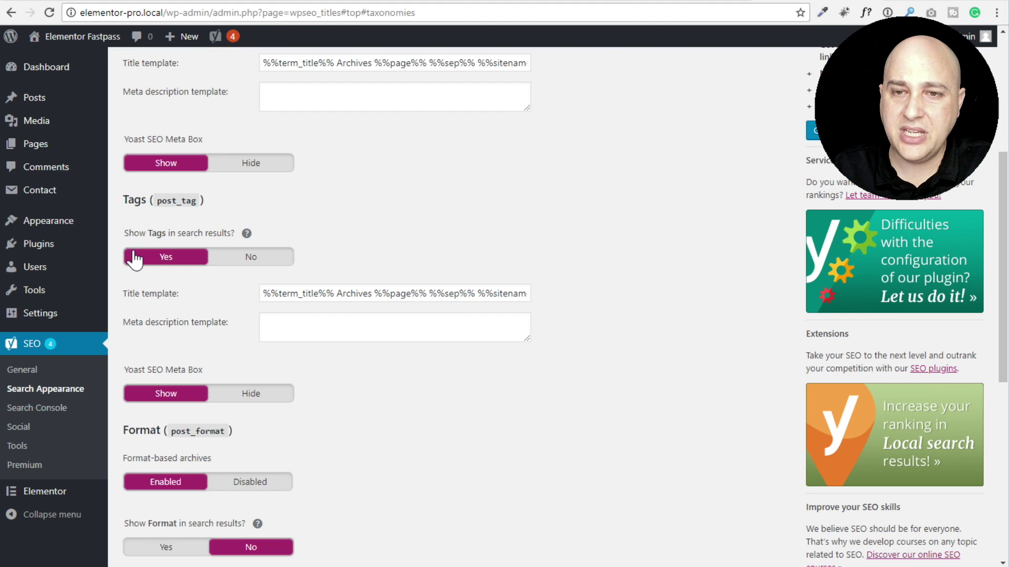
click(262, 262)
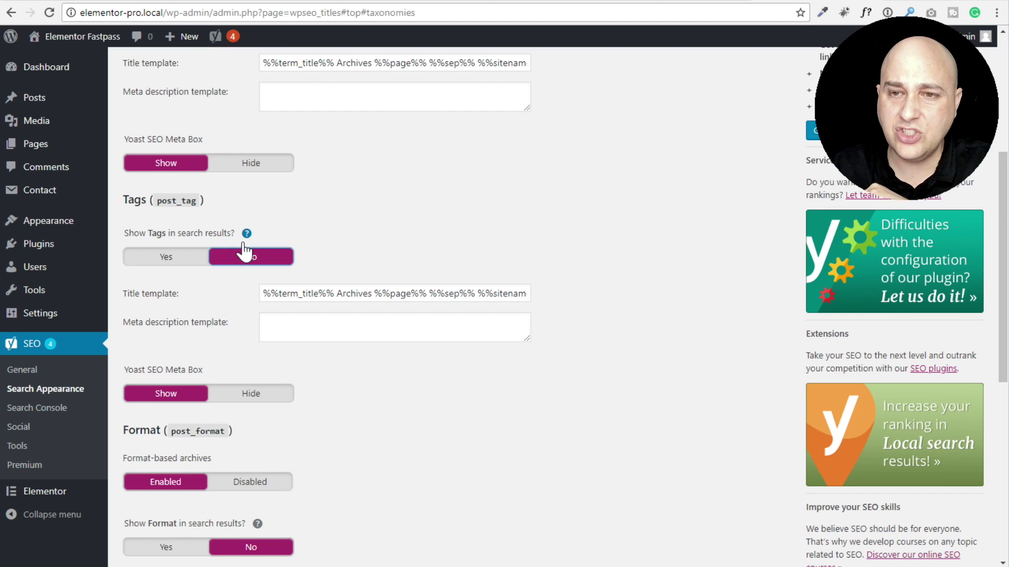
scroll(244, 251, up, 4)
scroll(245, 252, up, 2)
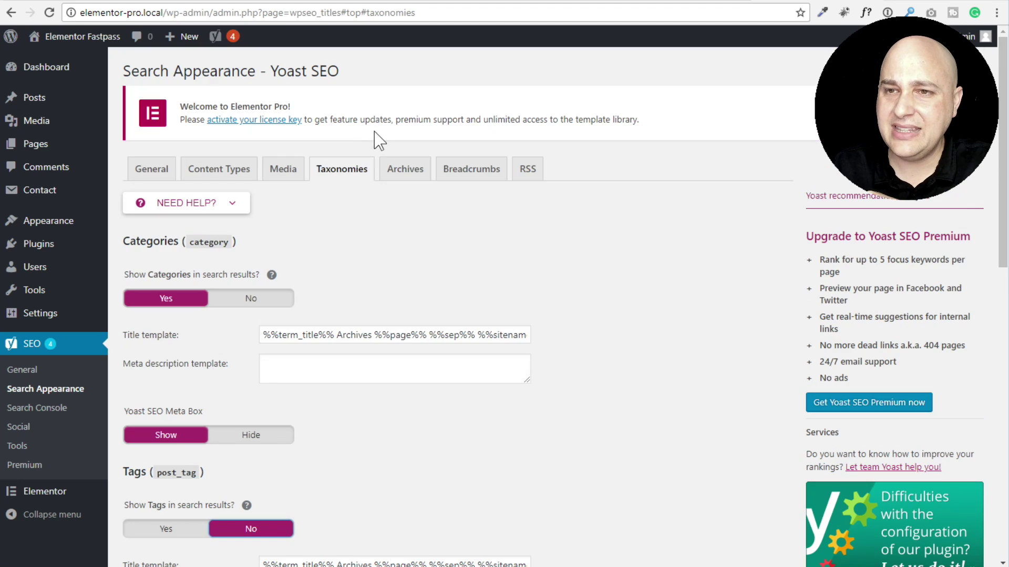
On the Archives tab, set both Author archives and Date archives to Disabled.
click(397, 174)
scroll(400, 180, down, 1)
scroll(400, 179, down, 1)
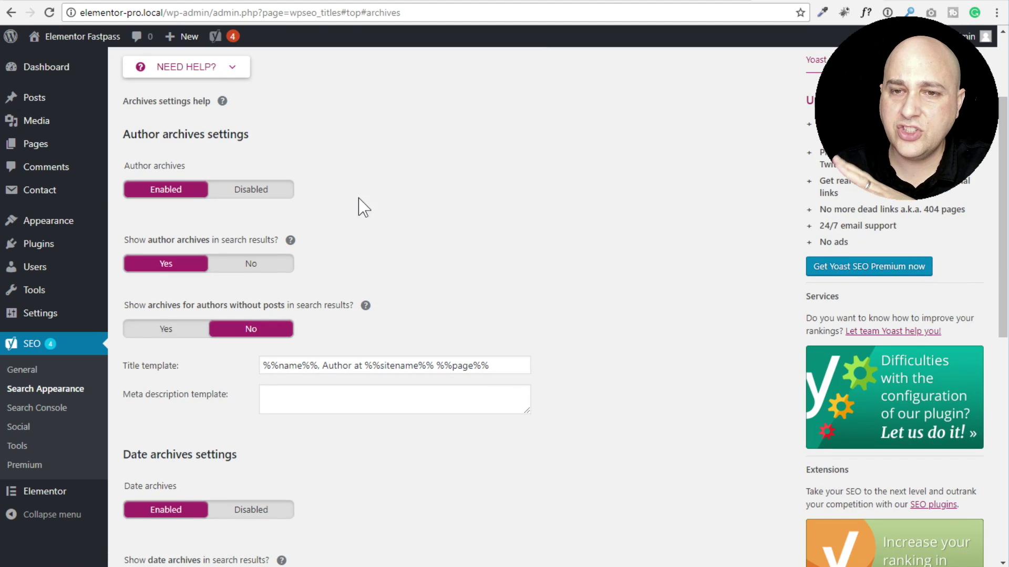
click(242, 192)
scroll(364, 187, down, 1)
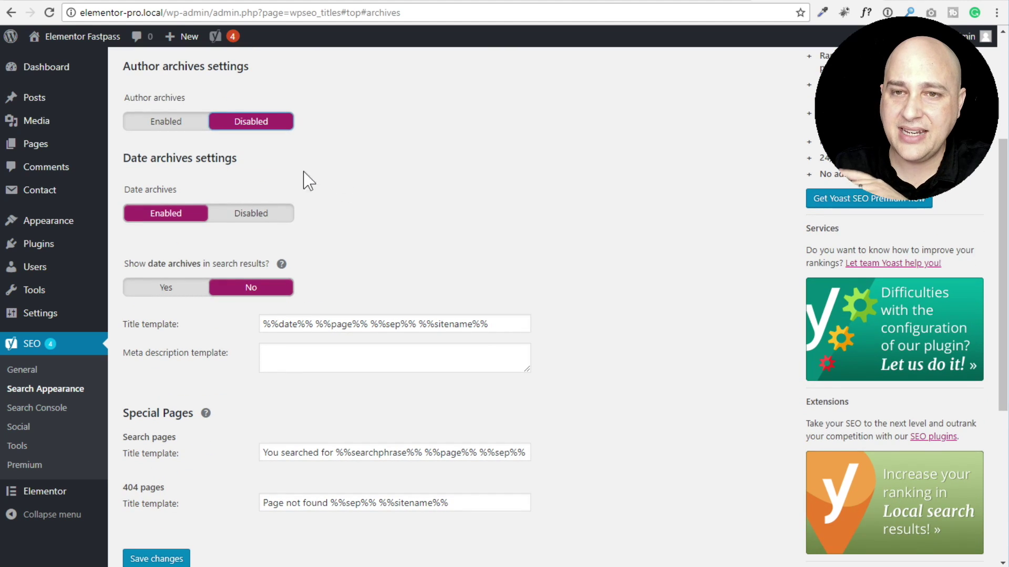
click(250, 213)
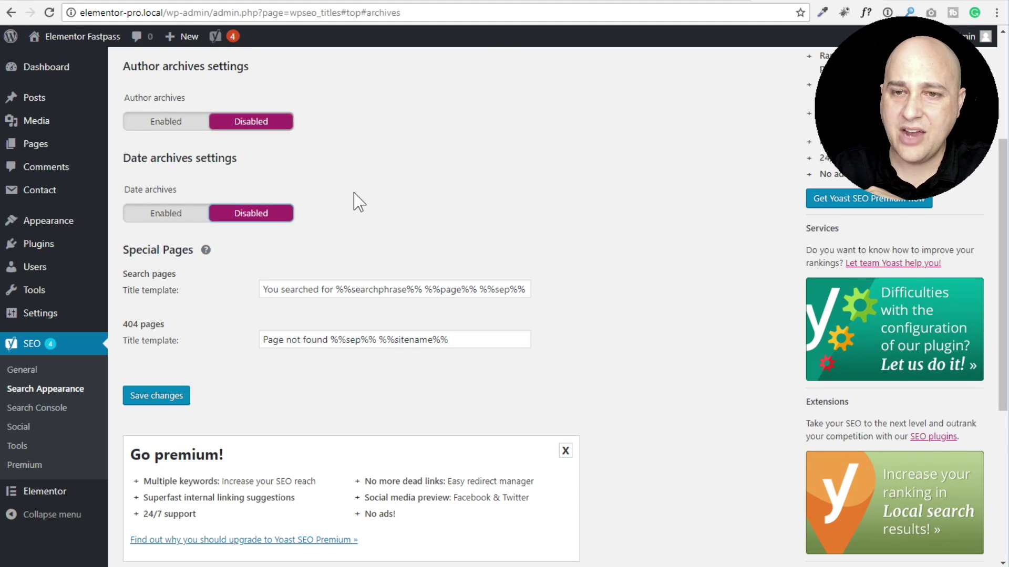
scroll(359, 202, down, 1)
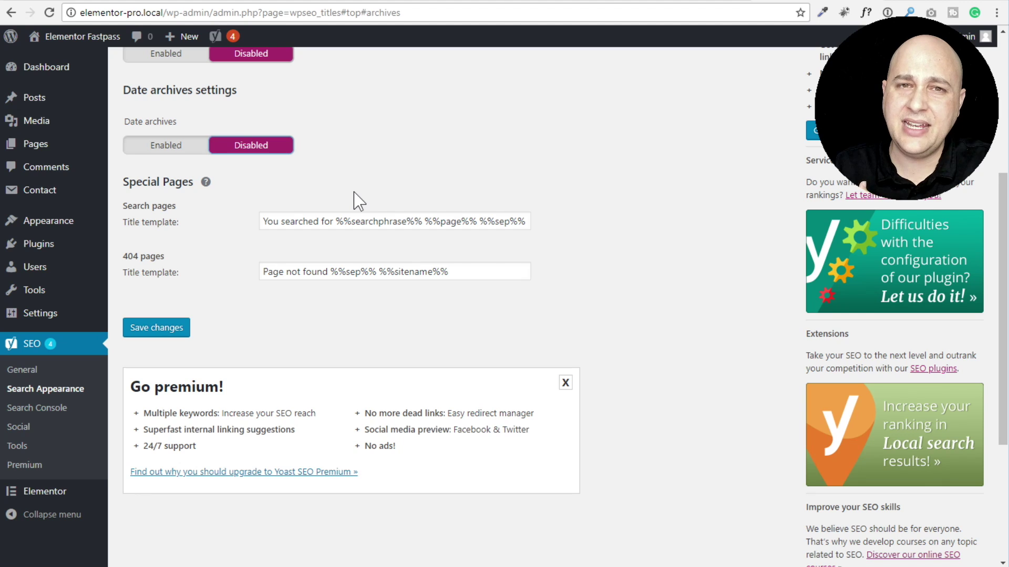
scroll(358, 201, up, 4)
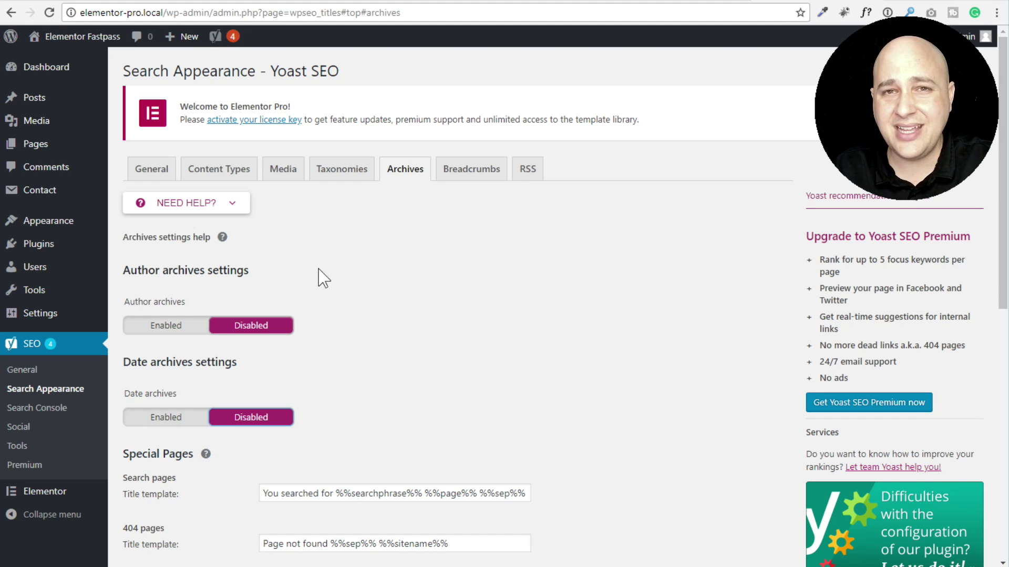
key(alt+Tab)
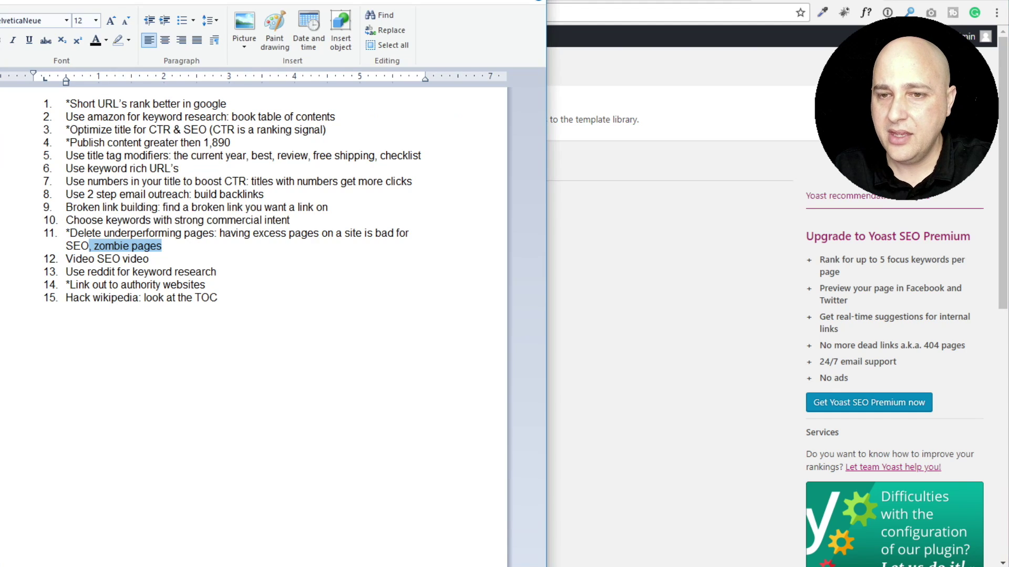
click(157, 260)
drag(155, 261, 67, 260)
drag(217, 272, 63, 273)
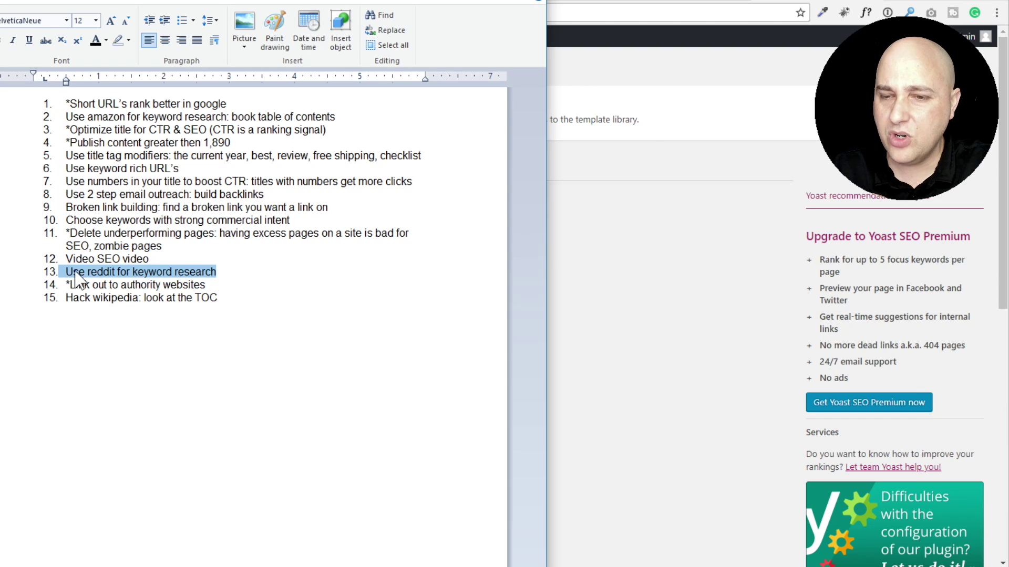
click(215, 284)
drag(215, 284, 39, 285)
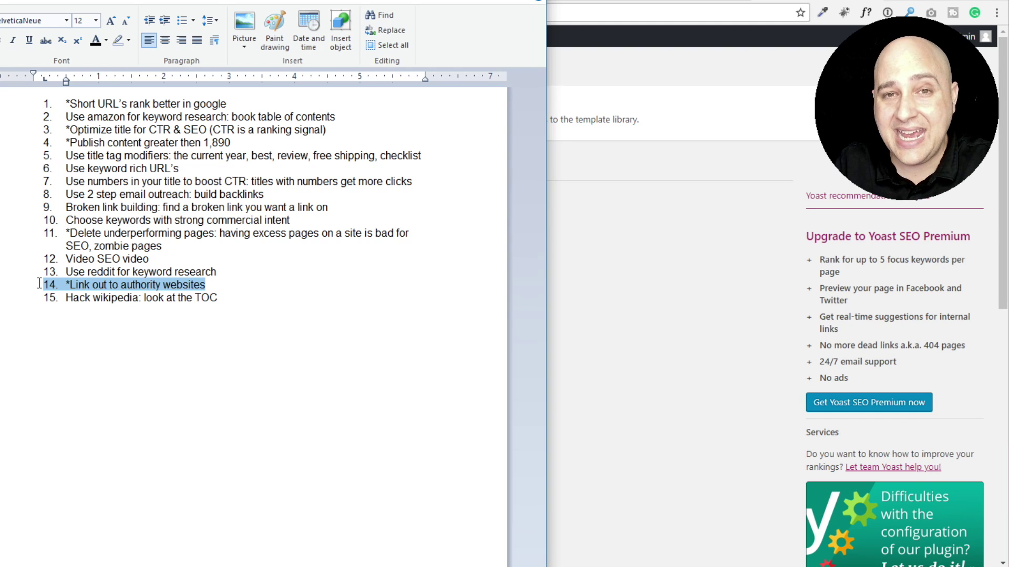
Open the first post from All Posts and paste 'Grandstream Phone' into its empty body.
click(641, 247)
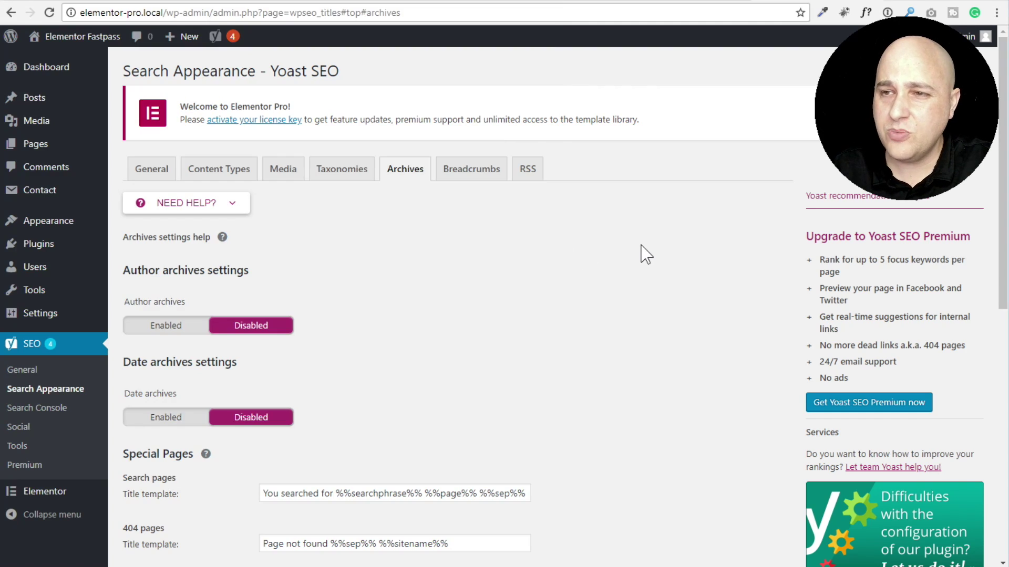
mouse_move(28, 98)
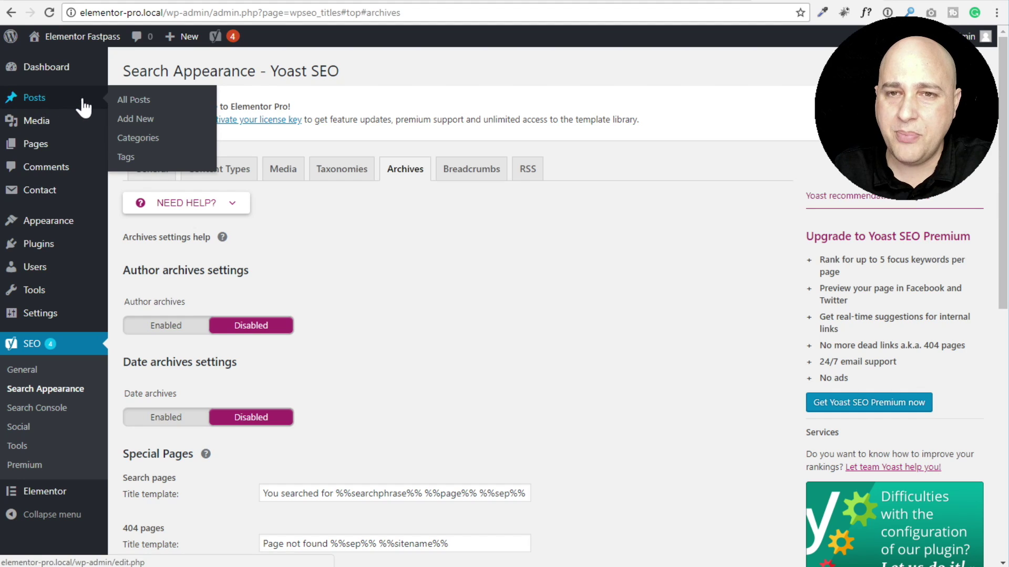
click(130, 103)
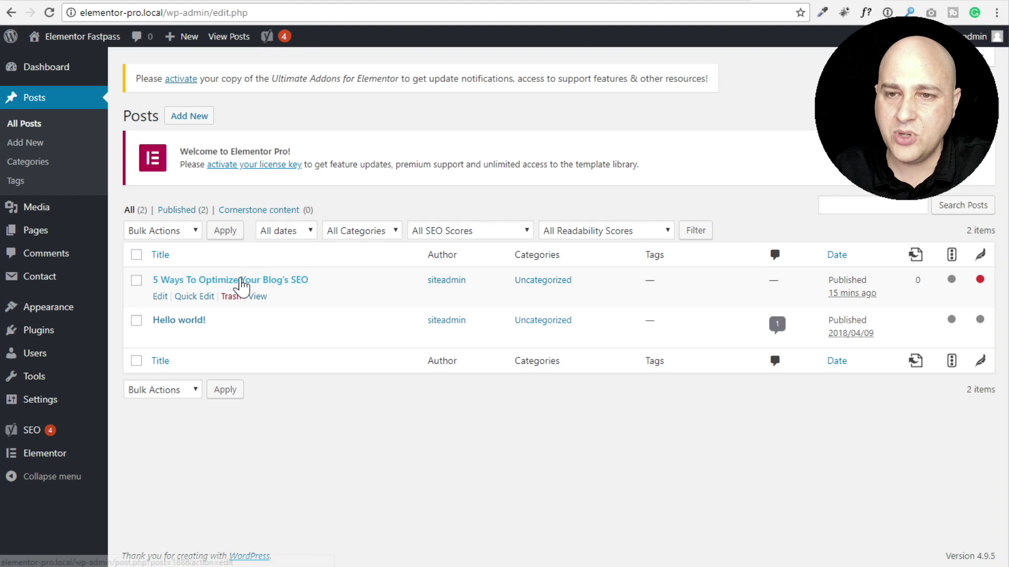
click(241, 280)
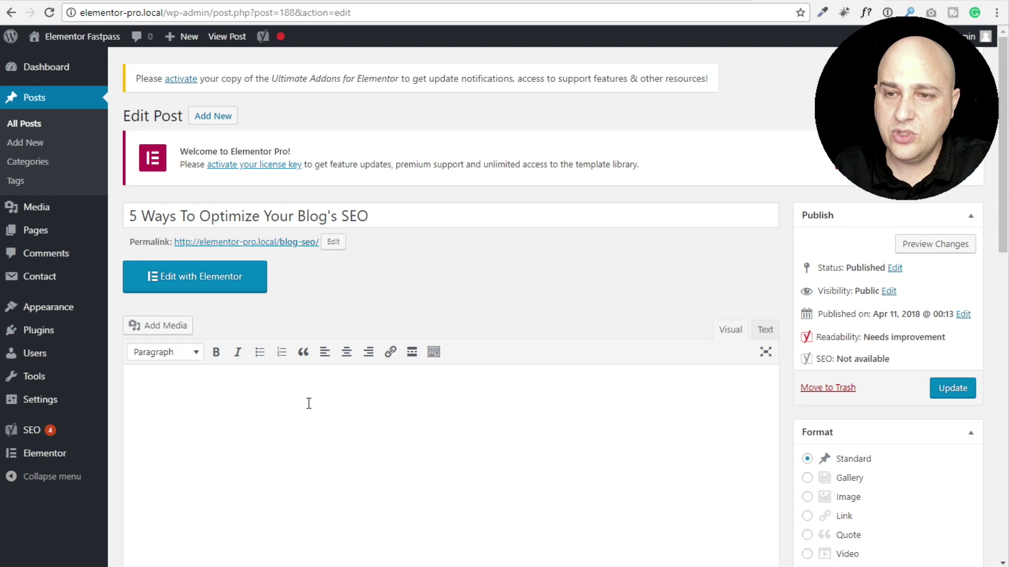
scroll(309, 403, down, 3)
click(221, 264)
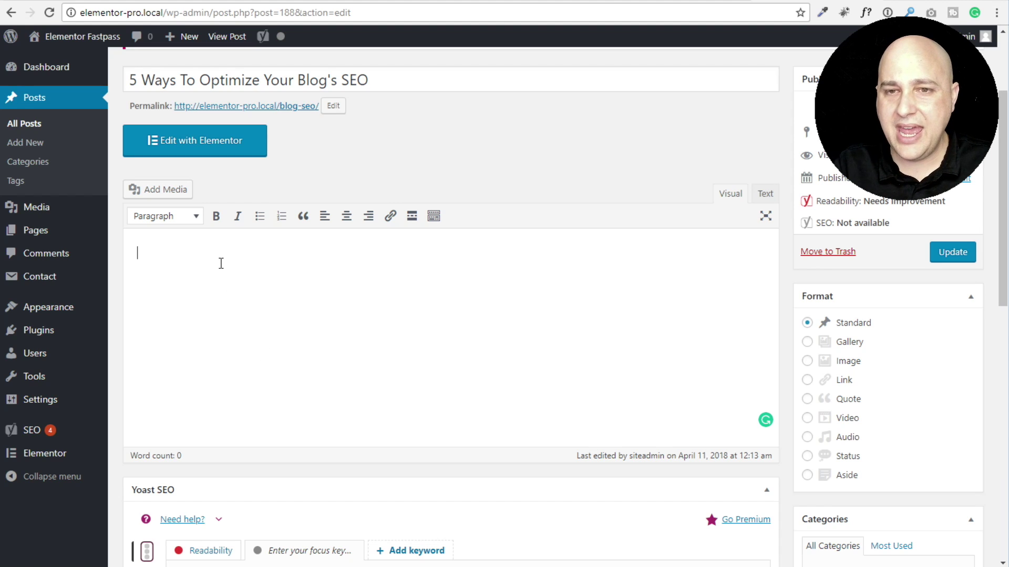
text(Grandstream Phone)
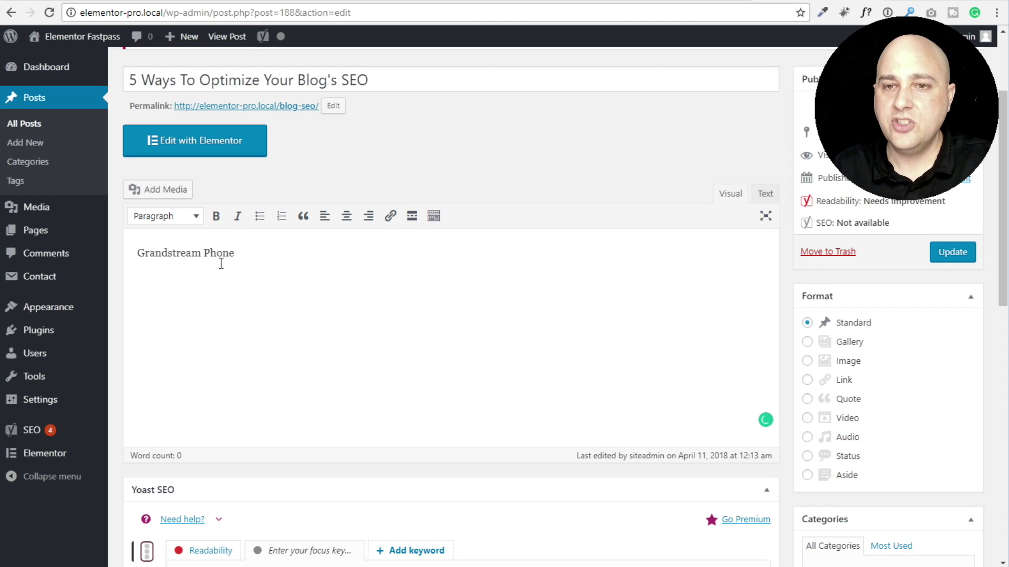
Select 'Grandstream Phone' and open the full link options, then close them without linking.
drag(241, 256, 120, 250)
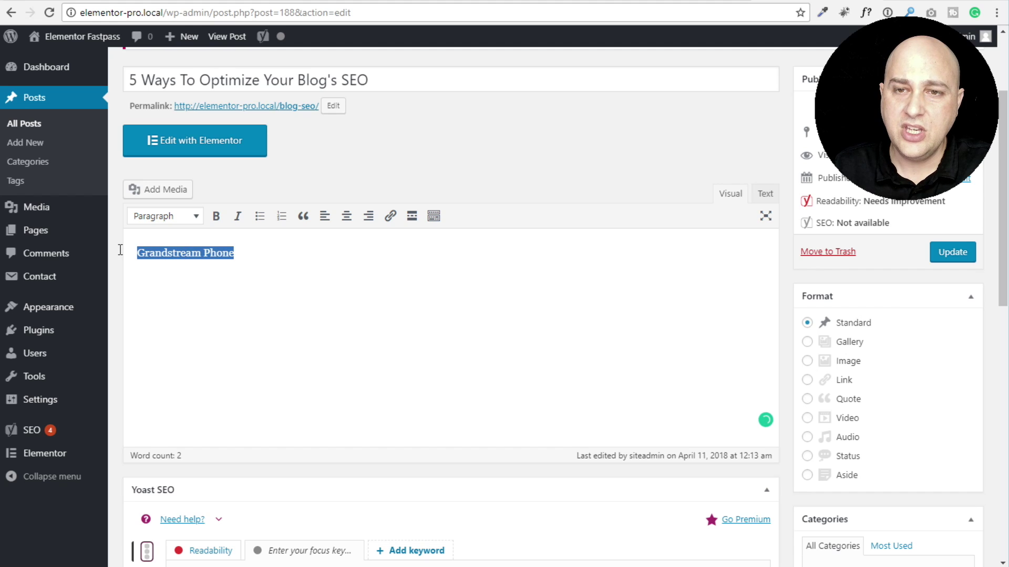
click(390, 217)
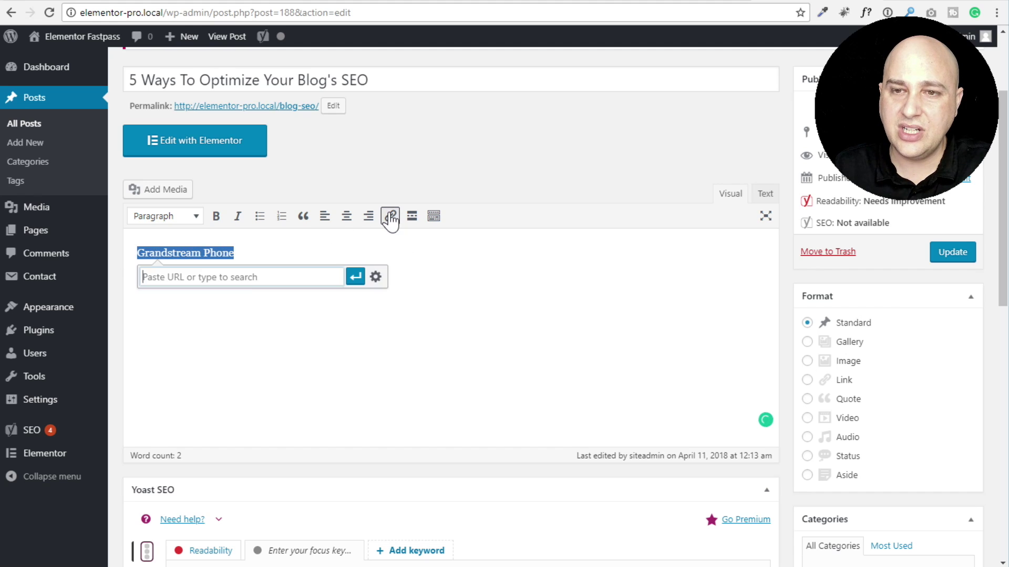
click(376, 278)
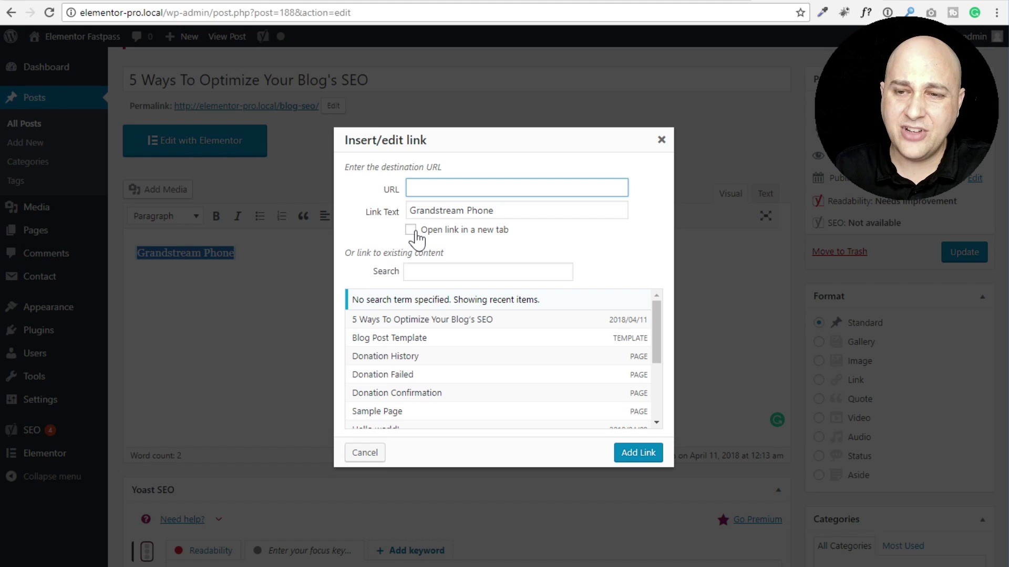
click(662, 141)
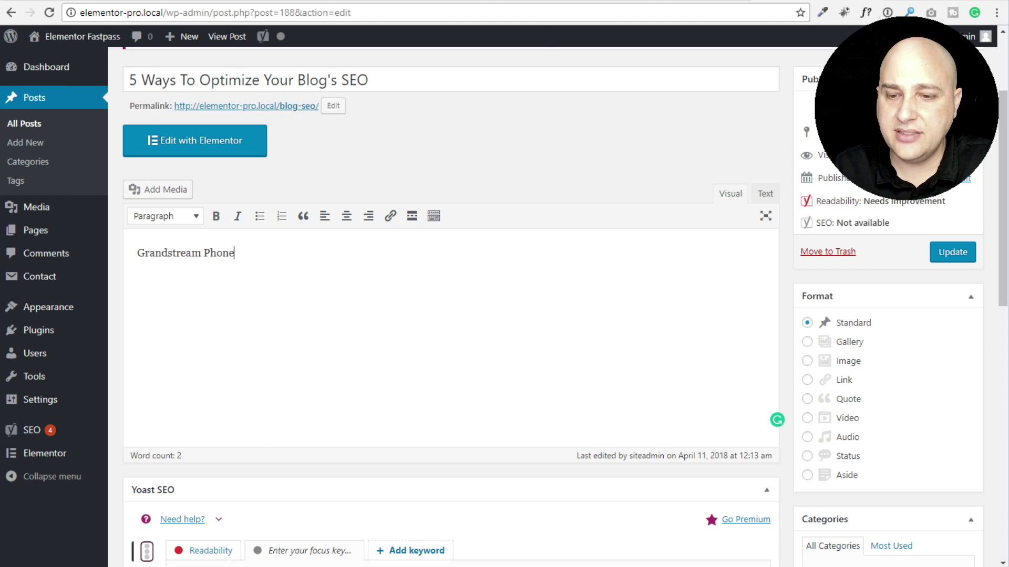
Glance at the SEO notes, then switch to the WPCrafter homepage tab.
click(221, 566)
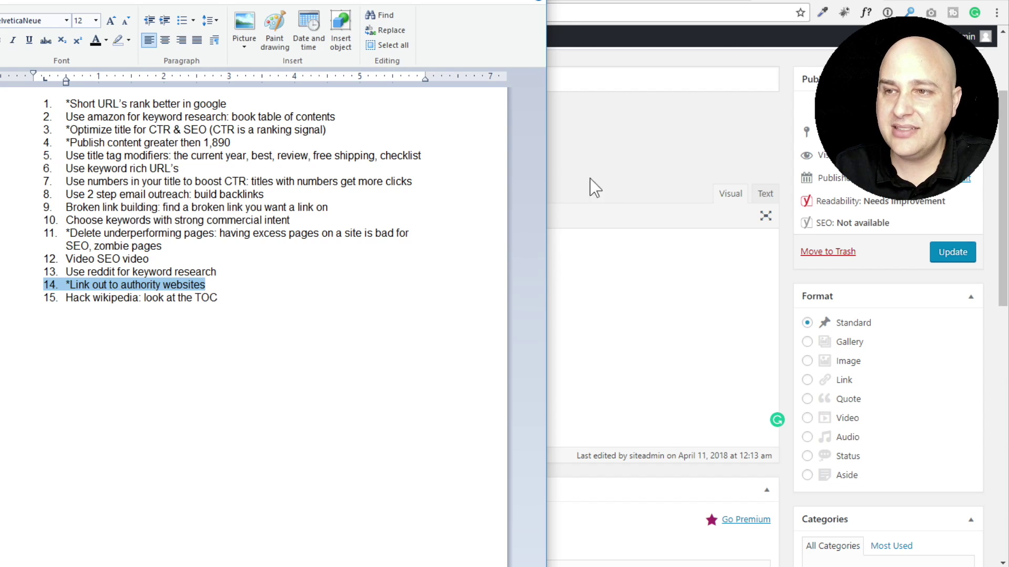
click(633, 166)
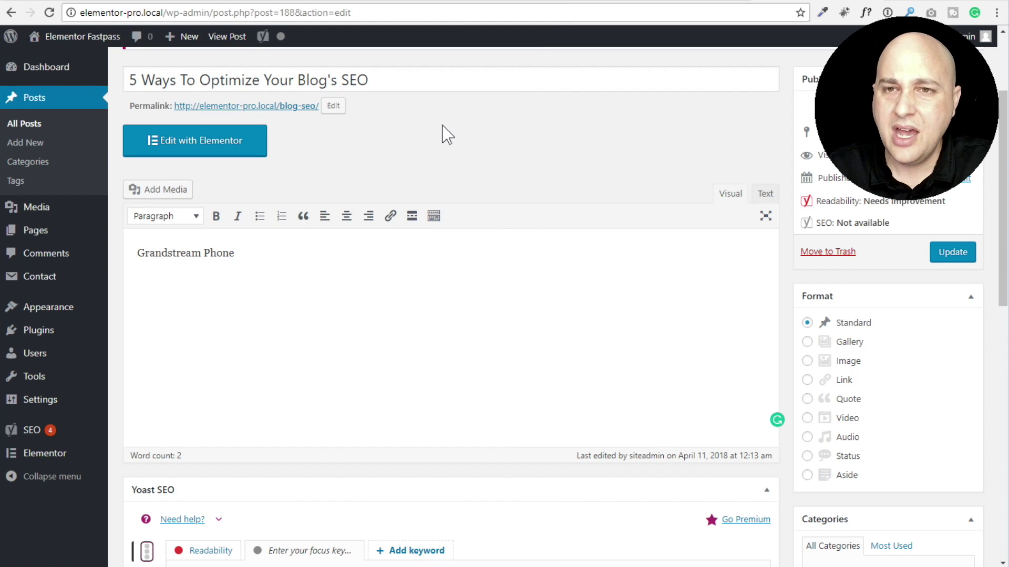
click(321, 1)
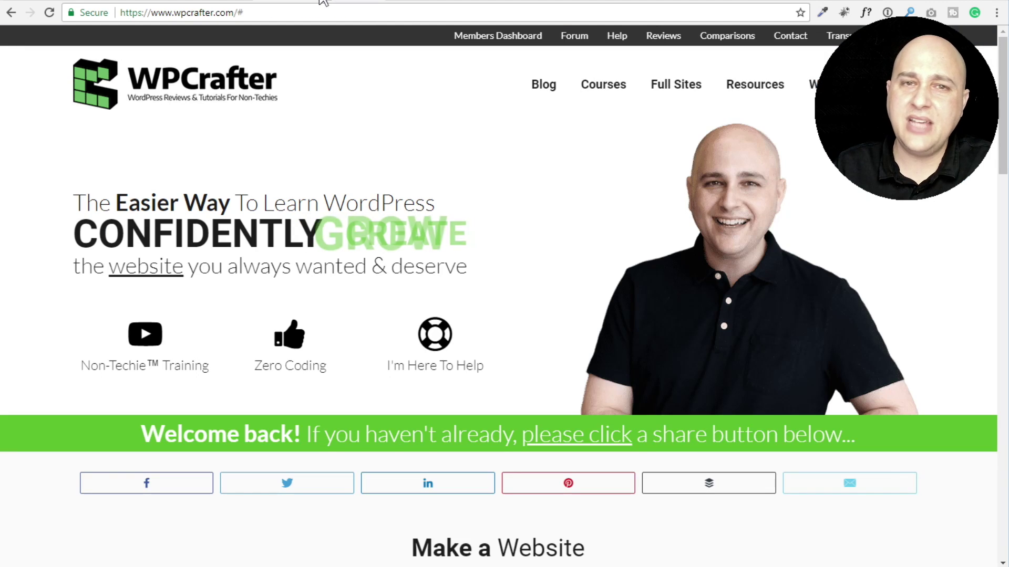